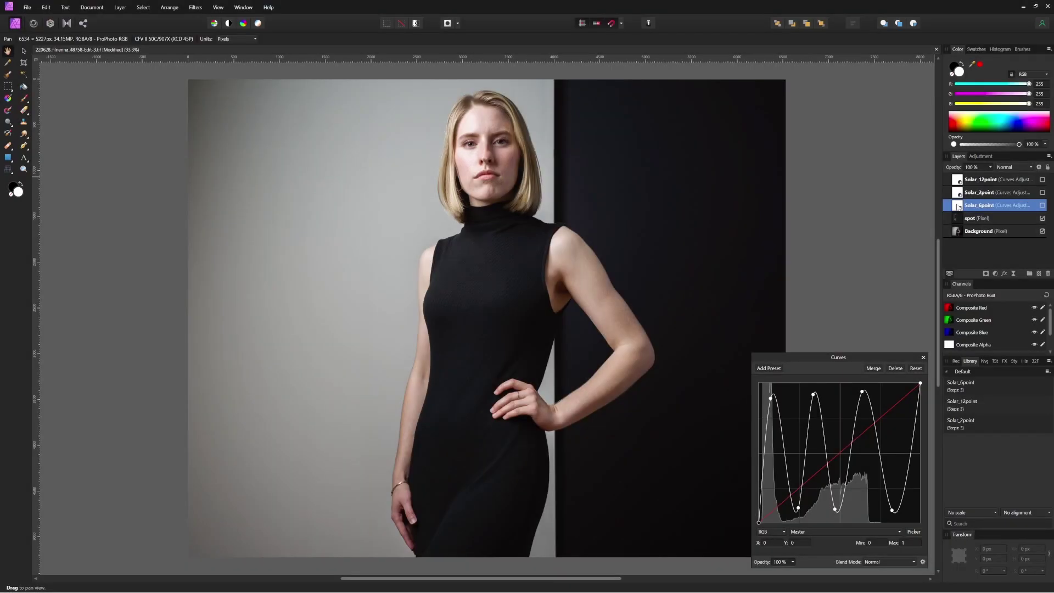
# Compare the Solar_6point and Solar_2point solarizing effects, leaving Solar_6point visible.
pyautogui.click(1042, 206)
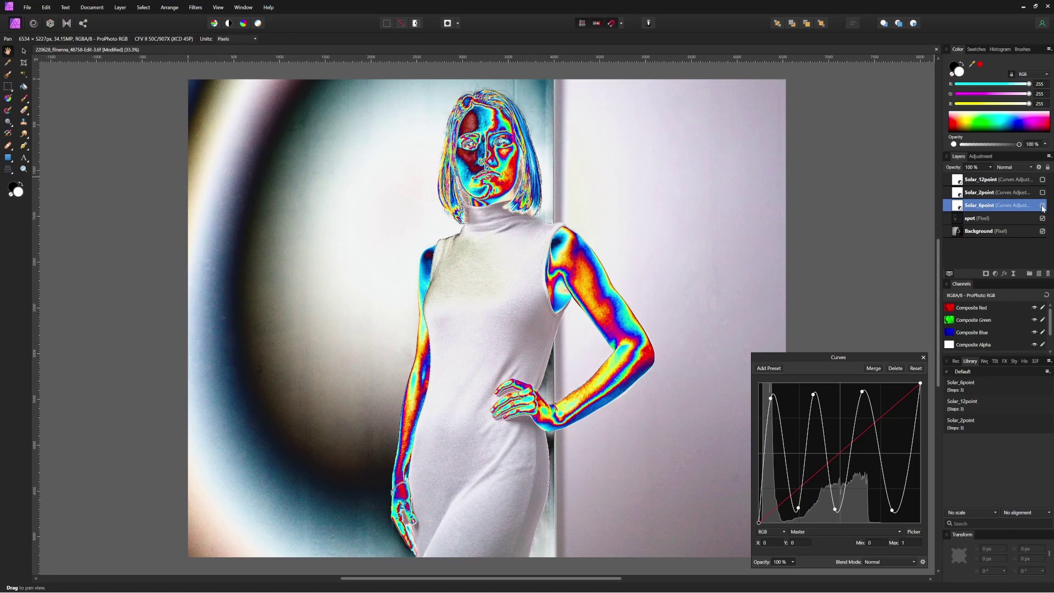
pyautogui.click(1042, 206)
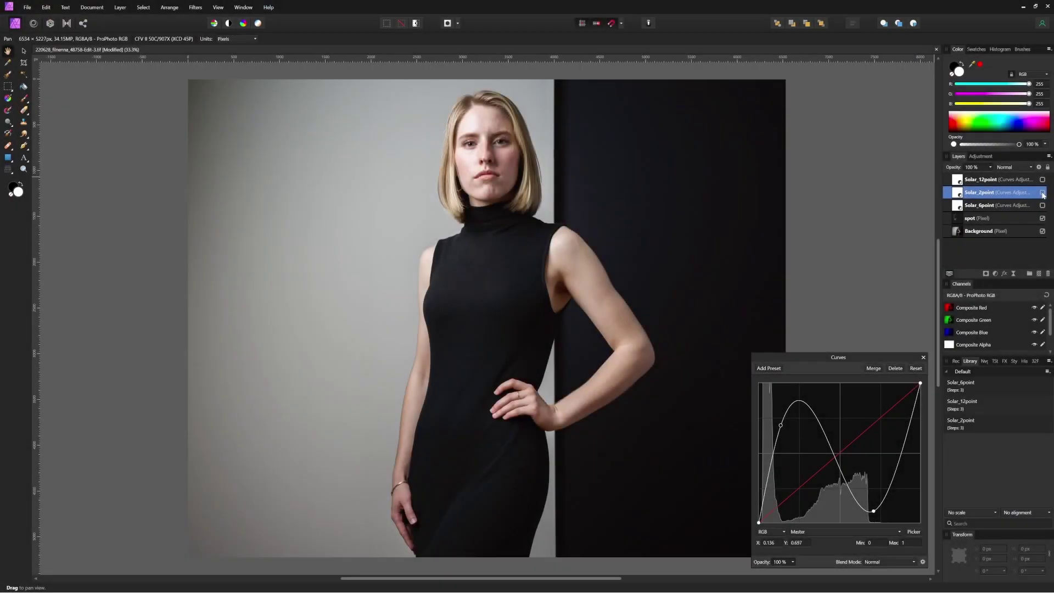
pyautogui.click(1042, 193)
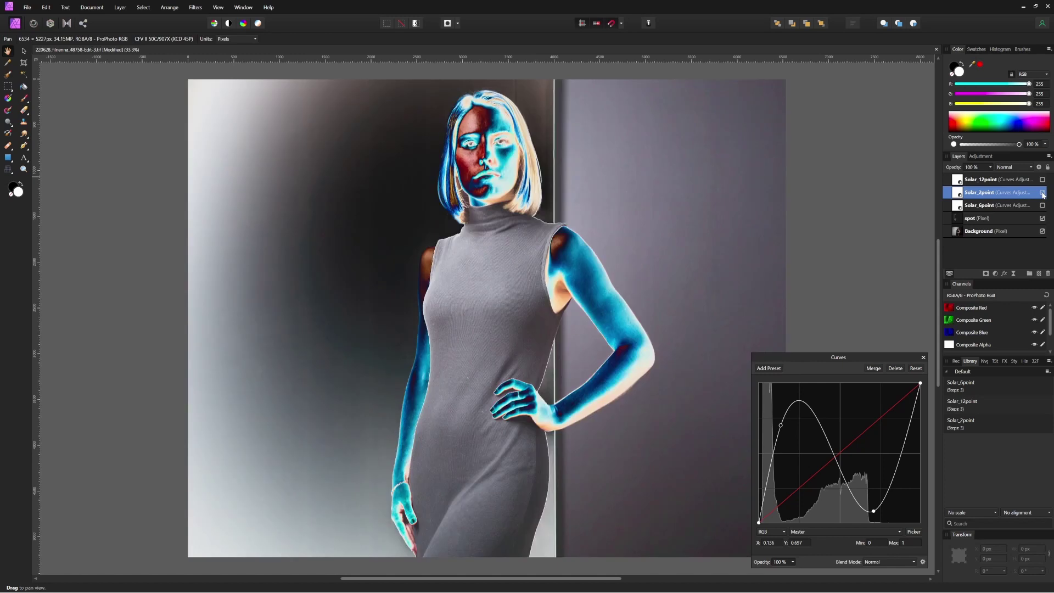
pyautogui.click(1042, 193)
pyautogui.doubleClick(981, 207)
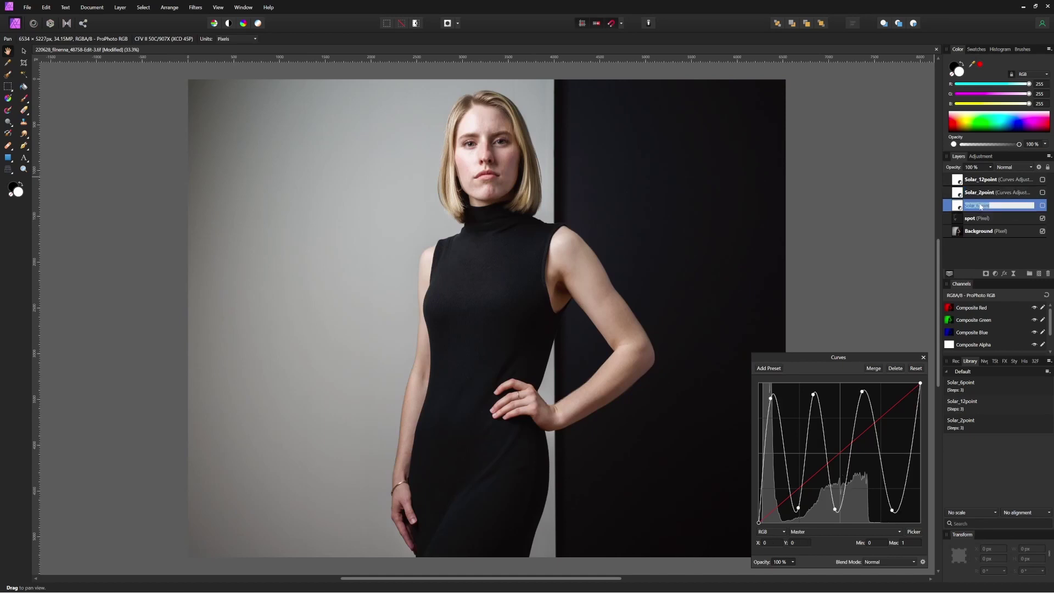
pyautogui.press('Escape')
pyautogui.click(1042, 207)
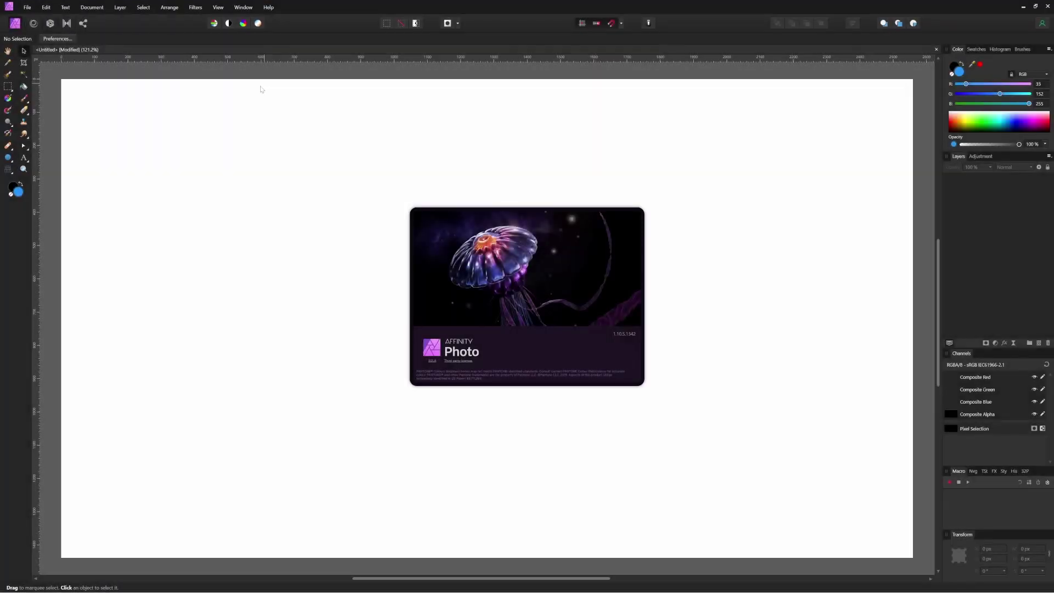
# Flood-fill the blank canvas with solid blue and switch to the Ellipse Tool.
pyautogui.click(24, 87)
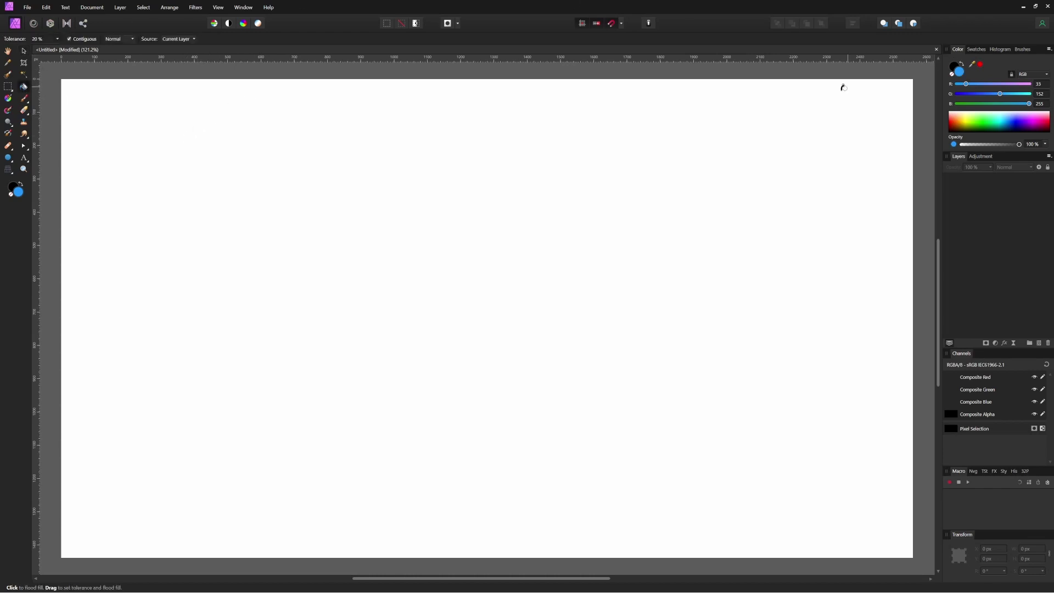
pyautogui.click(823, 103)
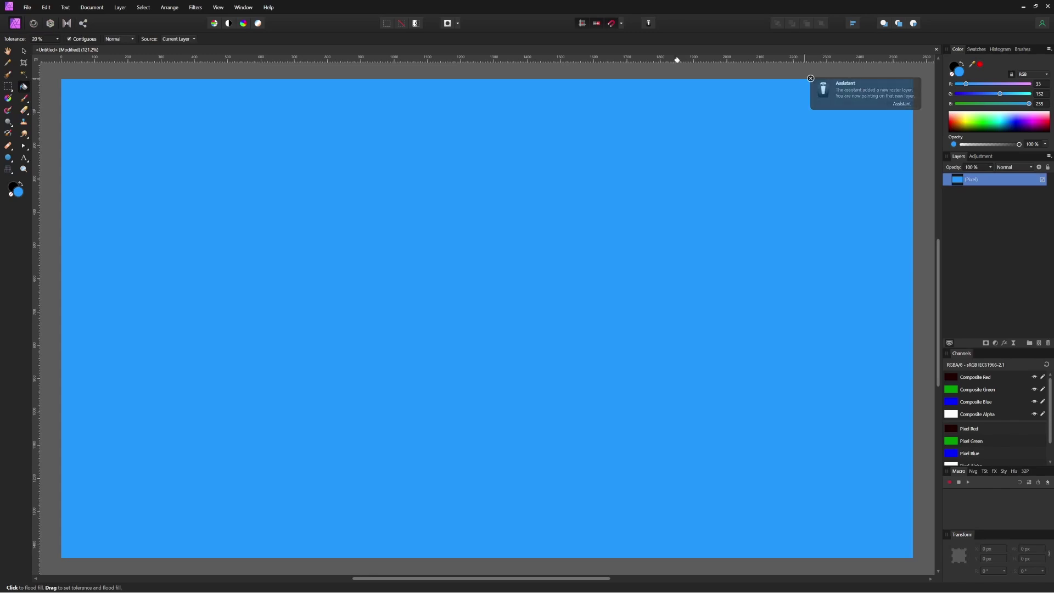
pyautogui.click(6, 160)
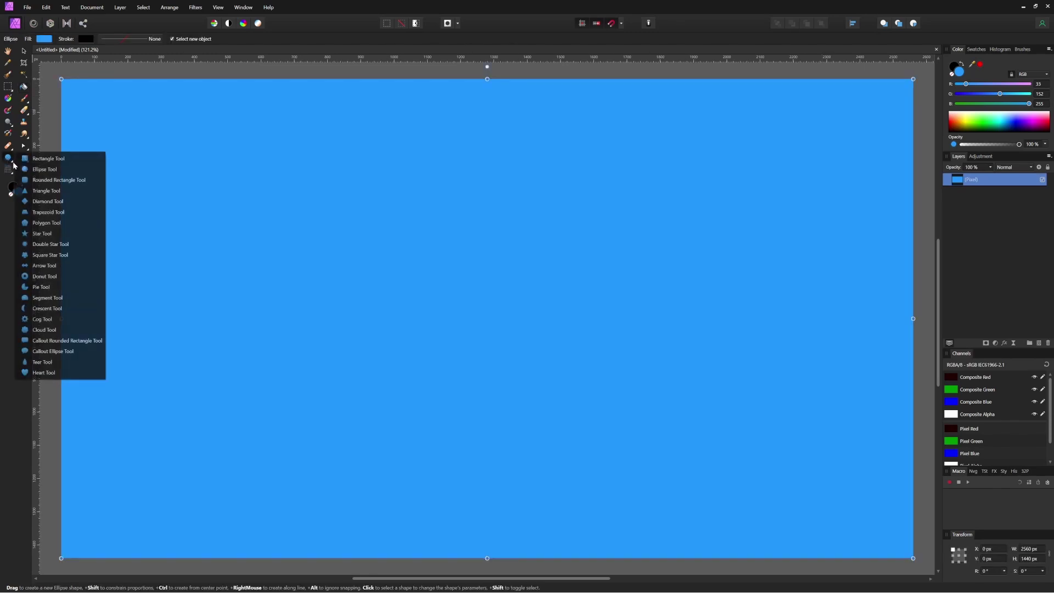
pyautogui.click(36, 169)
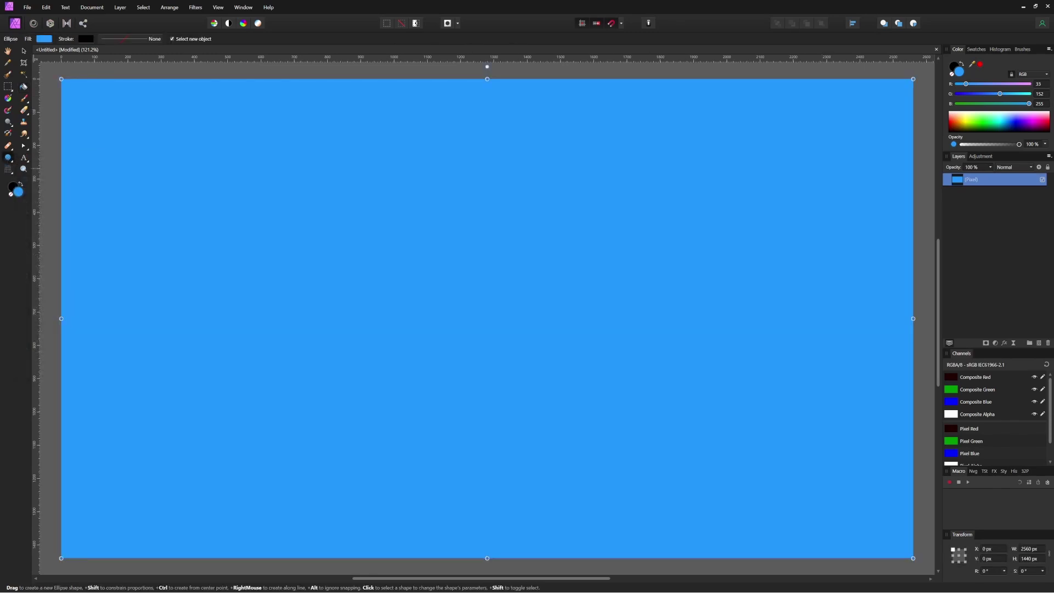
# Draw a centred circle, darken its blue fill to green 143, and select its Ellipse layer.
pyautogui.moveTo(438, 219); pyautogui.dragTo(589, 373)
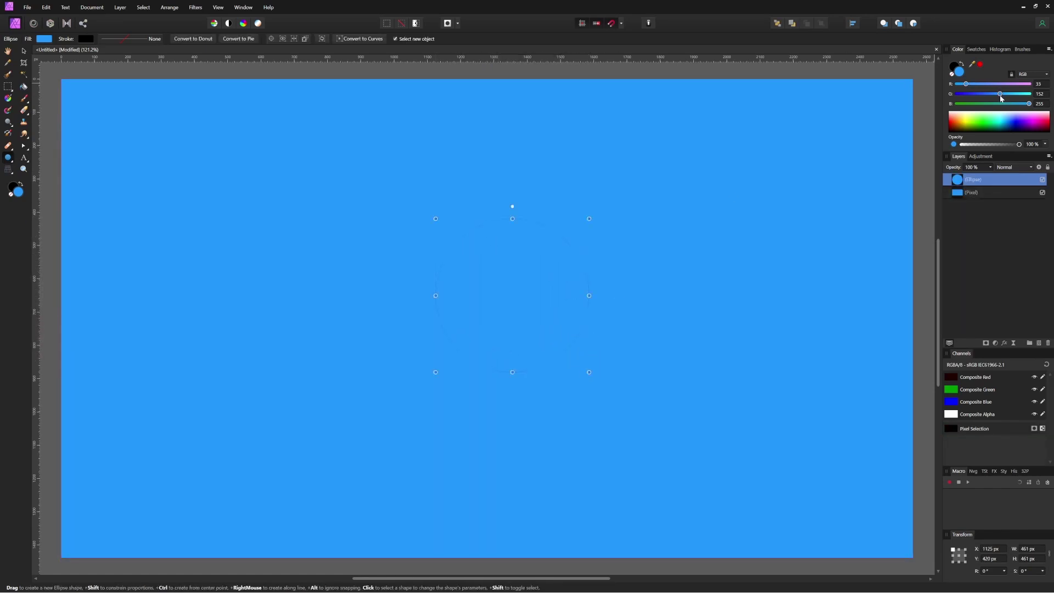
pyautogui.moveTo(999, 97); pyautogui.dragTo(997, 97)
pyautogui.press('v')
pyautogui.click(722, 122)
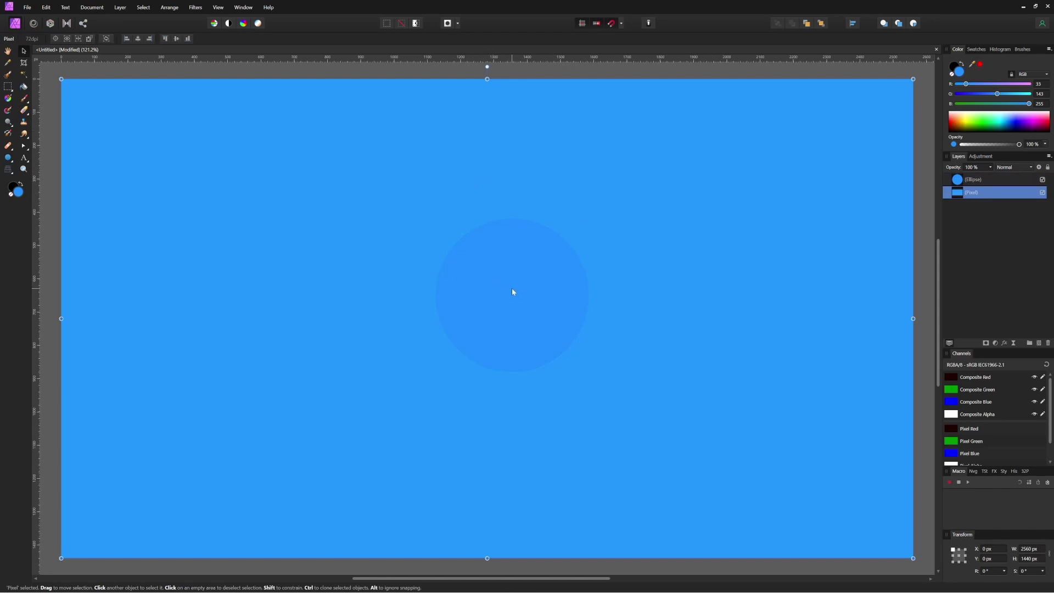
pyautogui.click(960, 180)
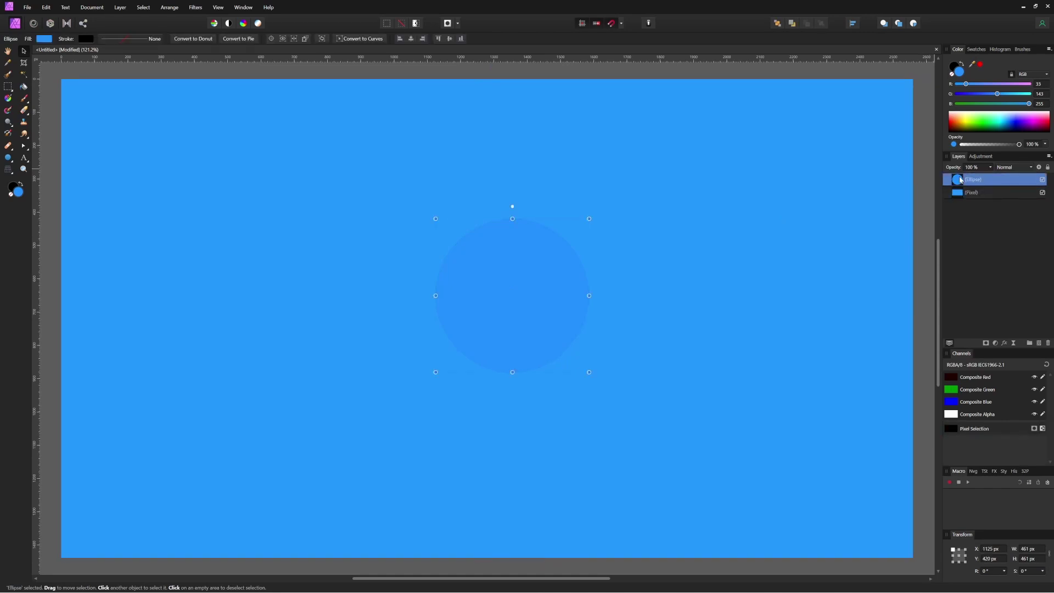
pyautogui.click(997, 343)
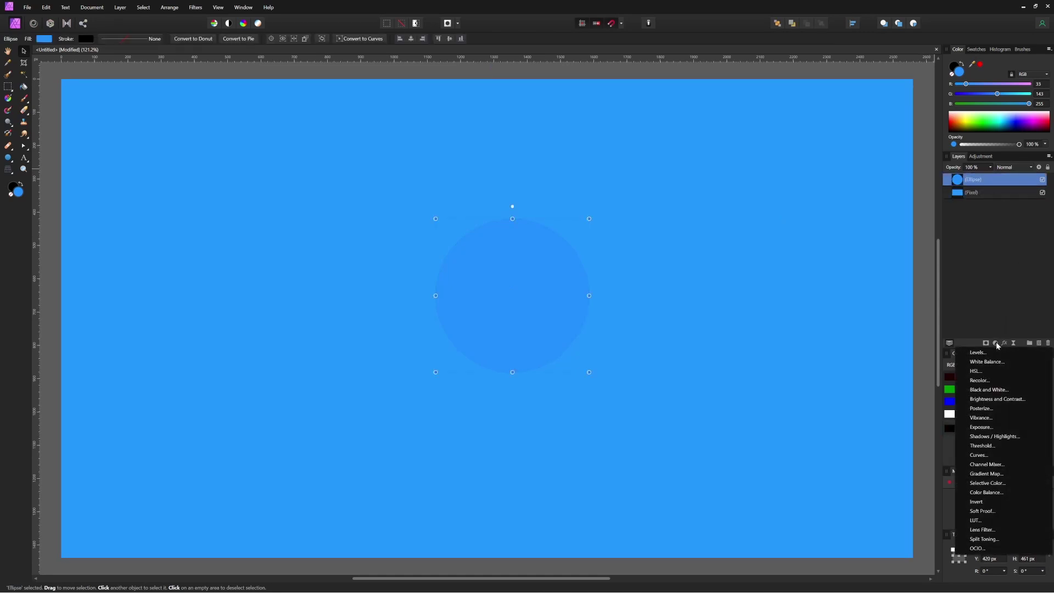
# Add a Curves adjustment and bend two control points into an up-then-down solarizing wave.
pyautogui.click(983, 455)
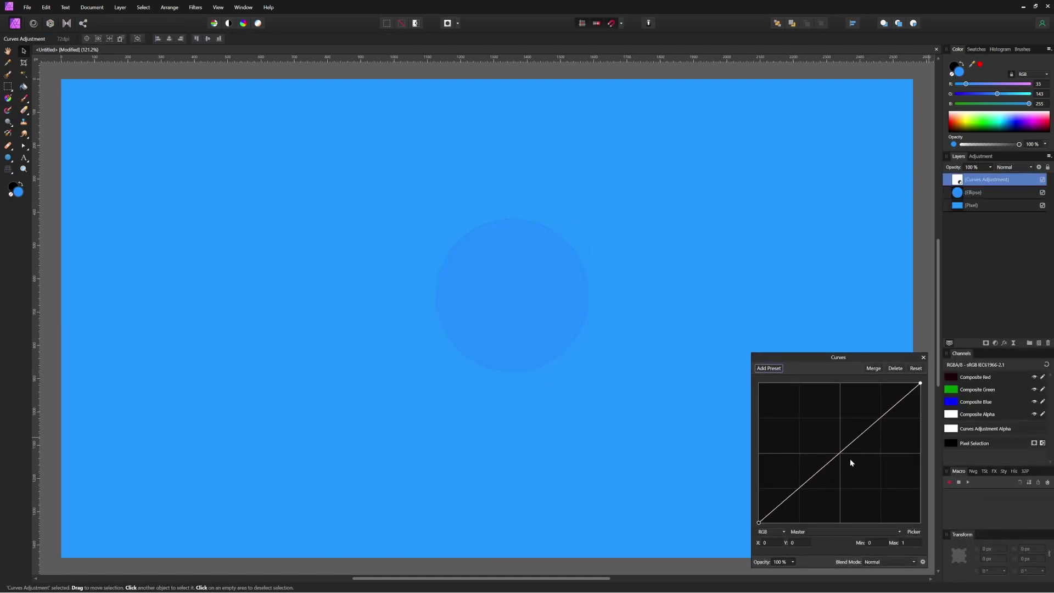
pyautogui.click(847, 446)
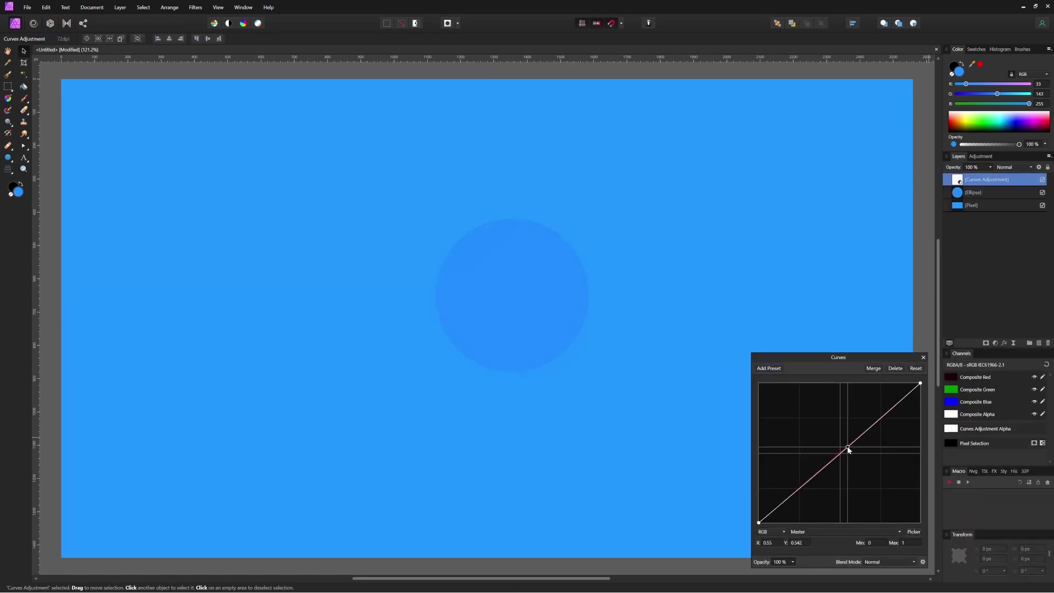
pyautogui.moveTo(848, 449); pyautogui.dragTo(886, 508)
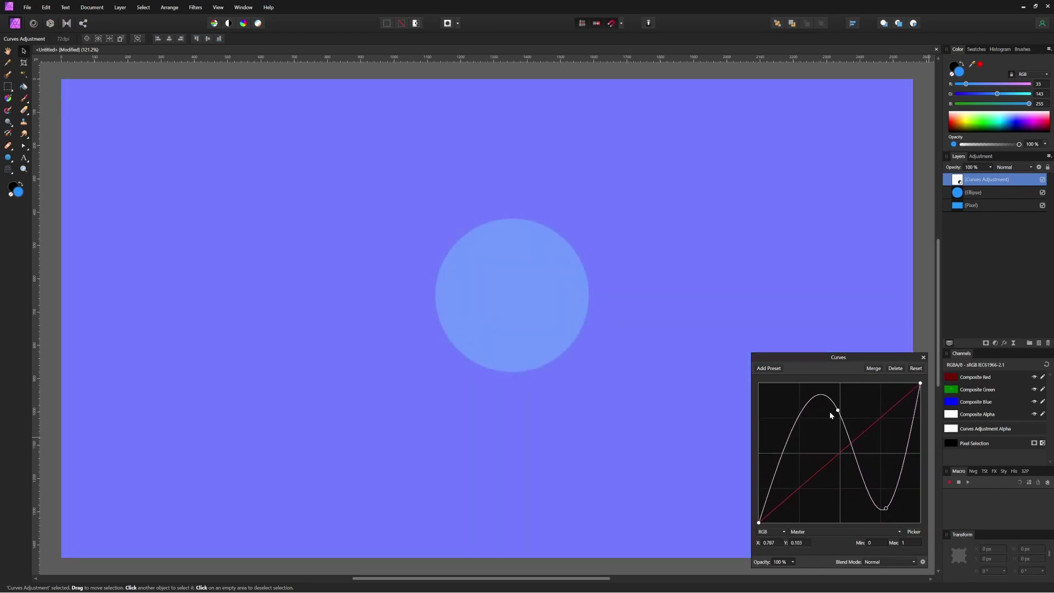
pyautogui.moveTo(838, 409)
pyautogui.mouseDown()
pyautogui.moveTo(787, 413)
pyautogui.moveTo(841, 410)
pyautogui.mouseUp()
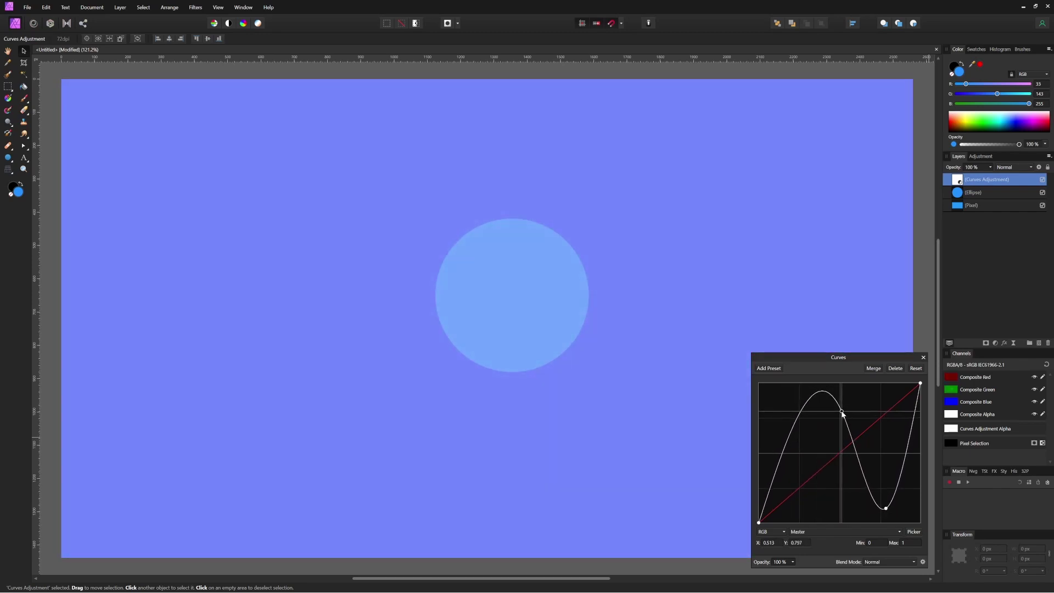
pyautogui.moveTo(889, 510)
pyautogui.mouseDown()
pyautogui.moveTo(843, 508)
pyautogui.moveTo(892, 501)
pyautogui.moveTo(874, 501)
pyautogui.mouseUp()
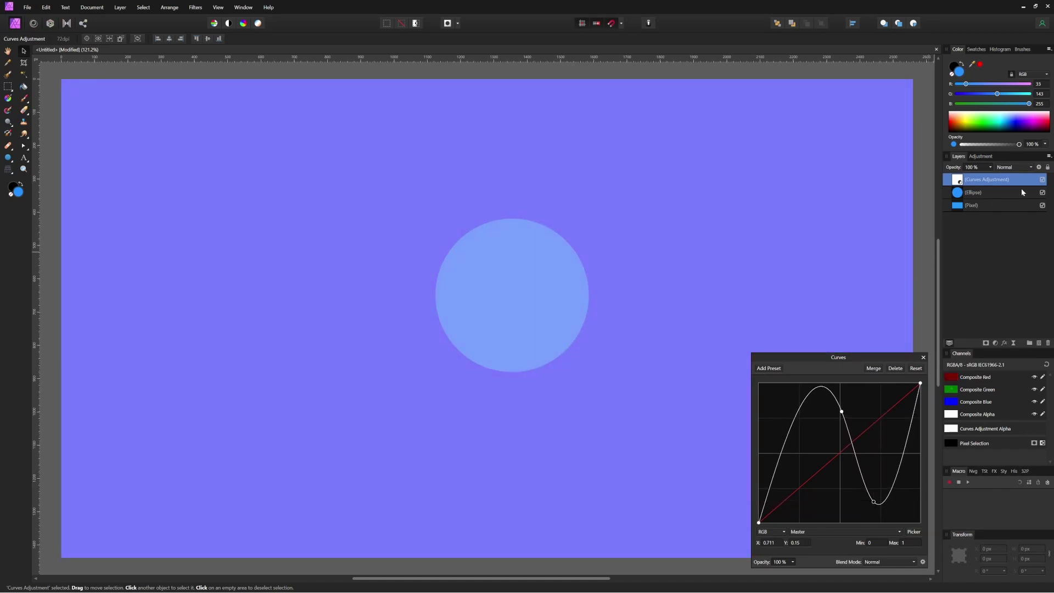
# Toggle the Curves layer's visibility to compare, leaving it hidden.
pyautogui.click(1043, 180)
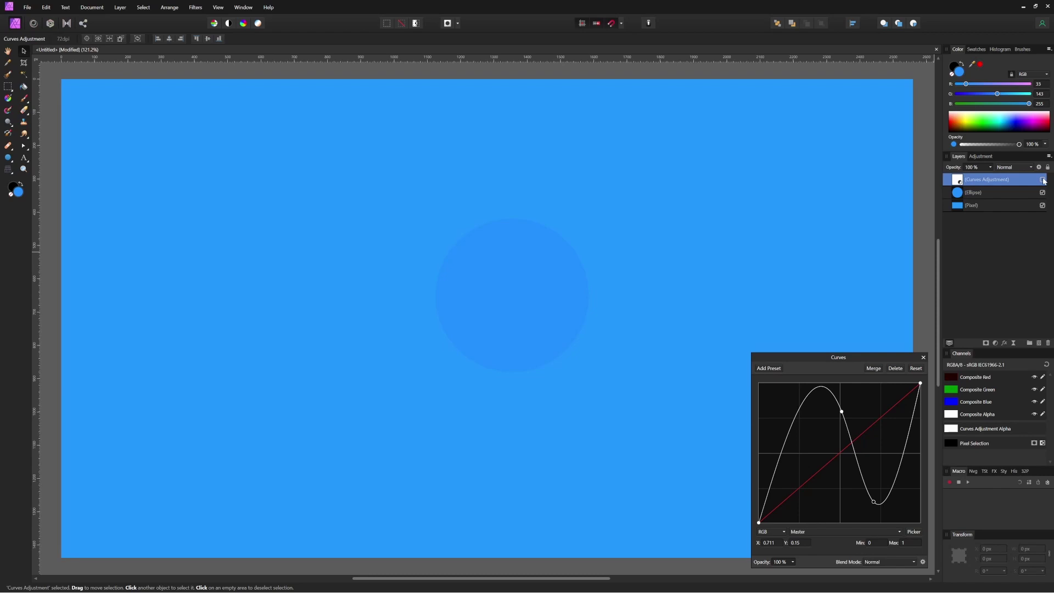
pyautogui.click(1043, 180)
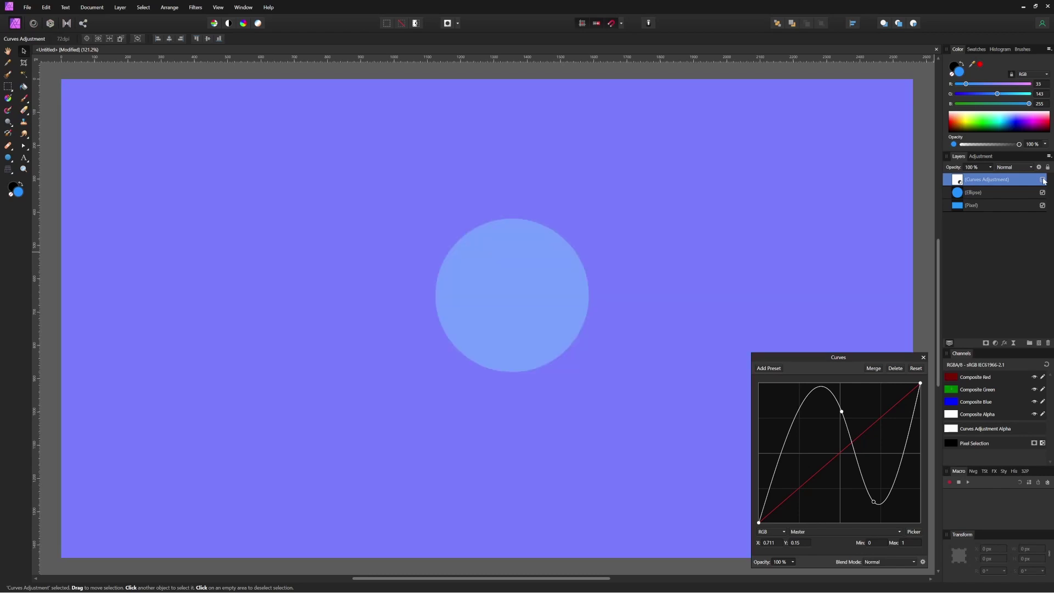
pyautogui.click(1042, 180)
# Show the Curves layer again, lower the upper point and pull a new point into a trough.
pyautogui.click(1043, 180)
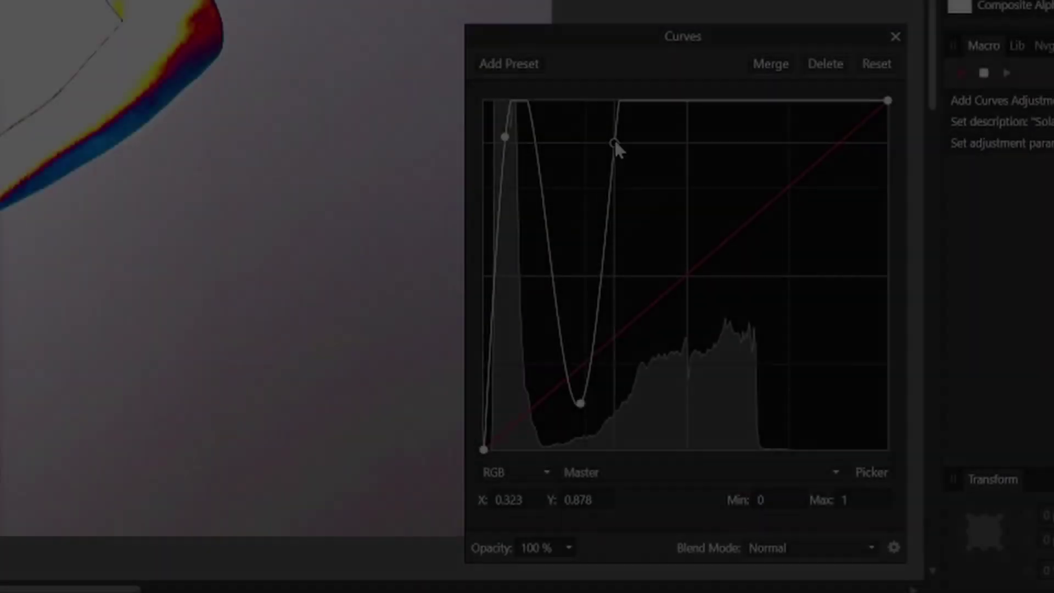
pyautogui.moveTo(615, 141); pyautogui.dragTo(617, 154)
pyautogui.moveTo(626, 109); pyautogui.dragTo(815, 416)
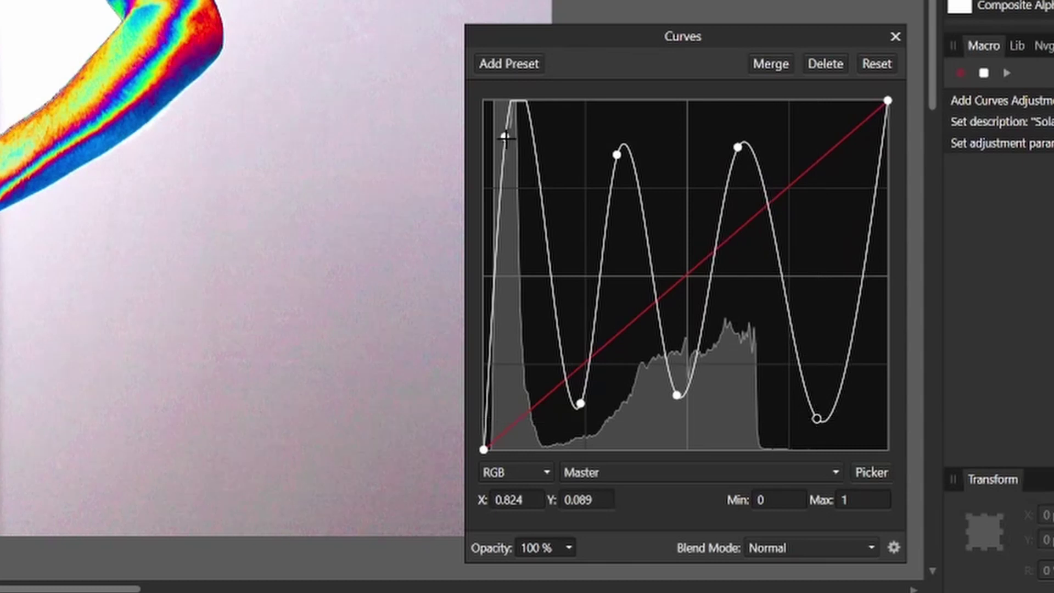
# Raise the three curve peaks near the top and pull the troughs lower.
pyautogui.moveTo(506, 137); pyautogui.dragTo(512, 138)
pyautogui.moveTo(616, 154); pyautogui.dragTo(619, 129)
pyautogui.moveTo(736, 147); pyautogui.dragTo(741, 122)
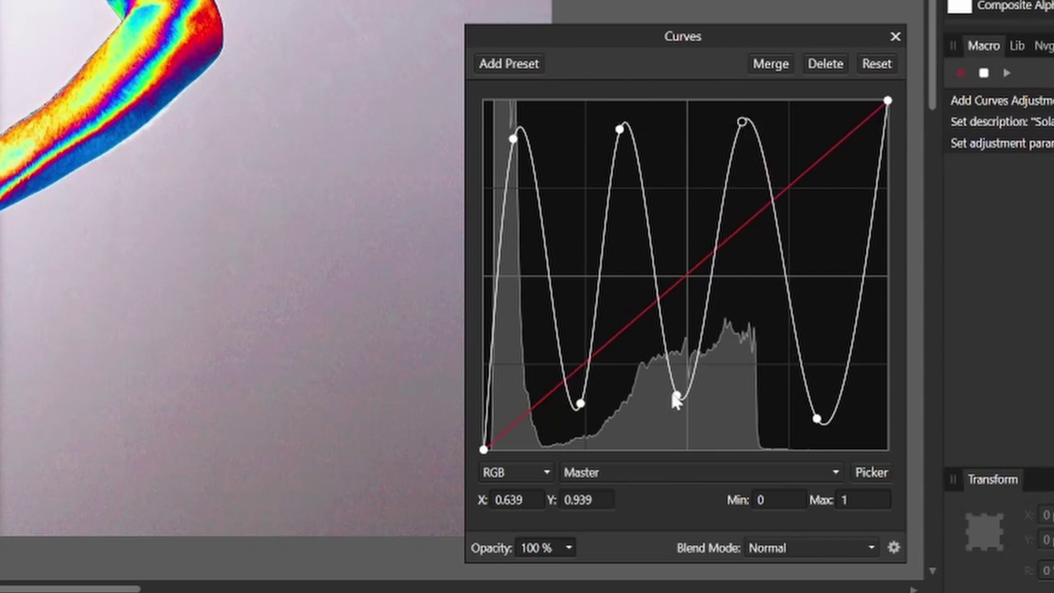
pyautogui.moveTo(677, 394); pyautogui.dragTo(674, 415)
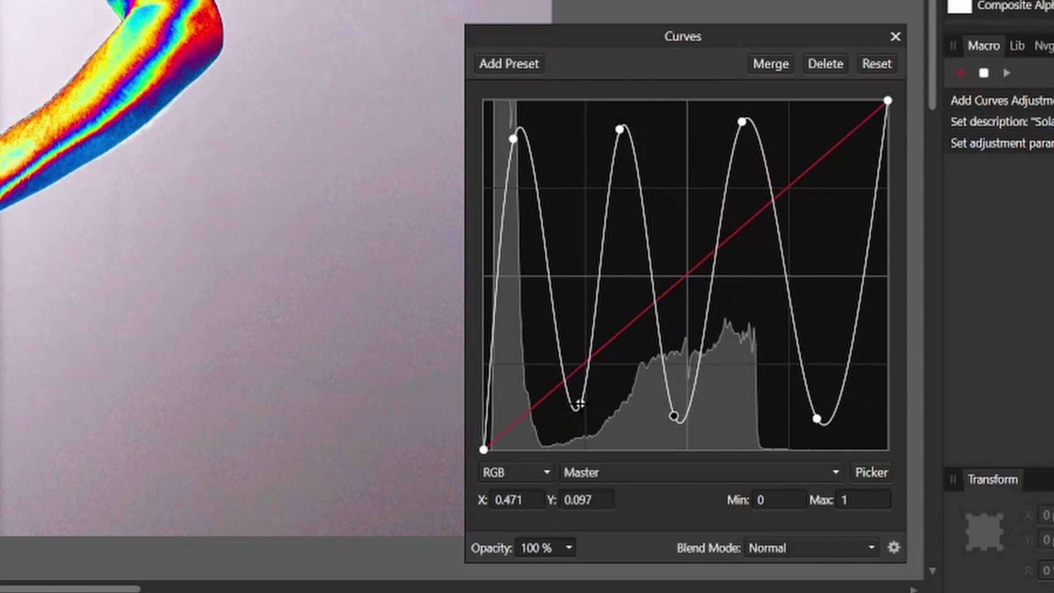
pyautogui.moveTo(580, 404); pyautogui.dragTo(582, 412)
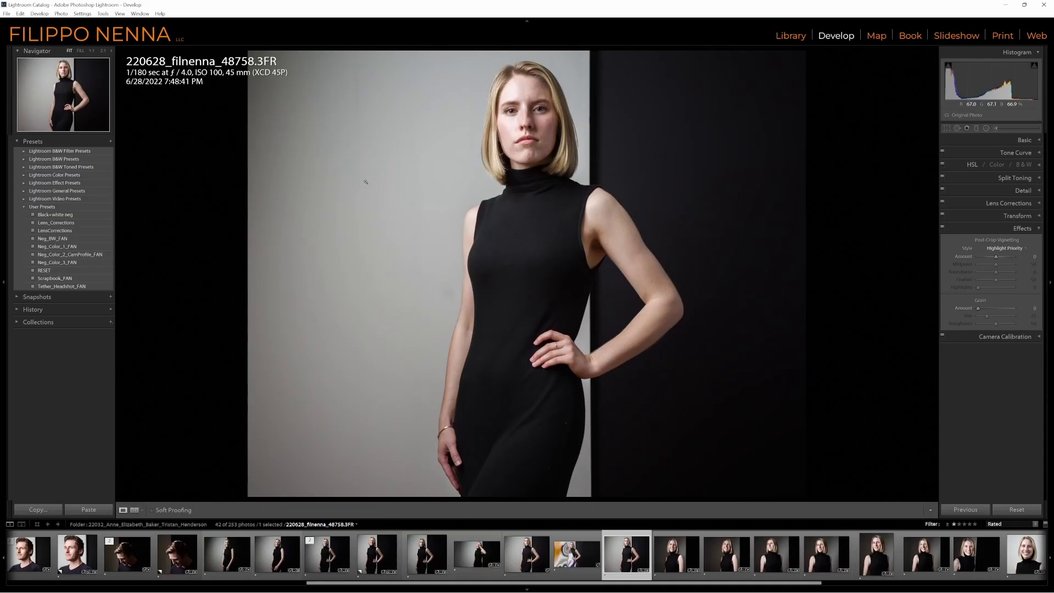
# Open the portrait in Affinity Photo as a copy with Lightroom adjustments.
pyautogui.rightClick(366, 184)
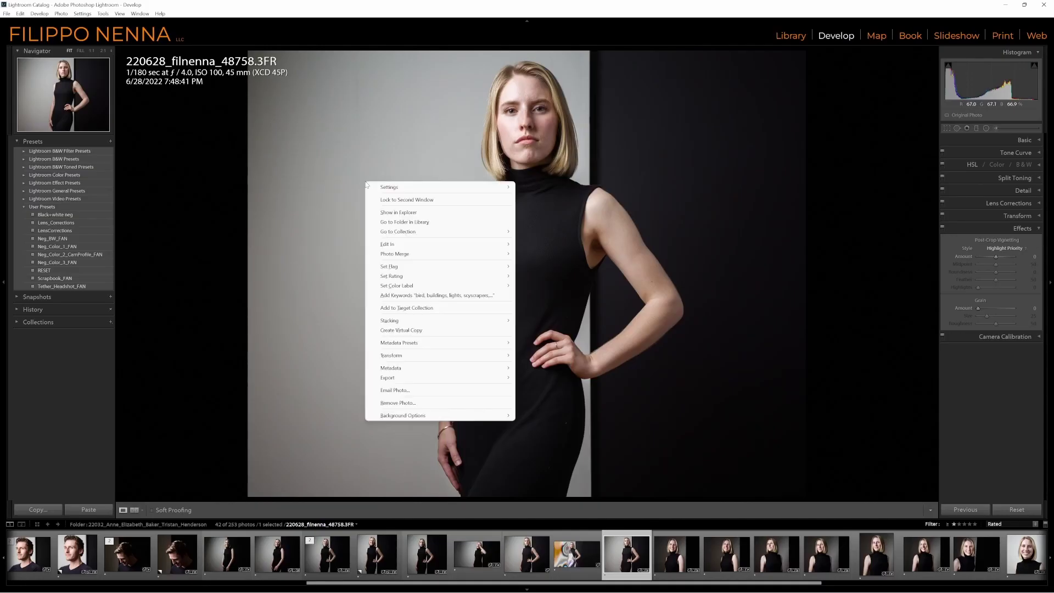
pyautogui.moveTo(470, 244)
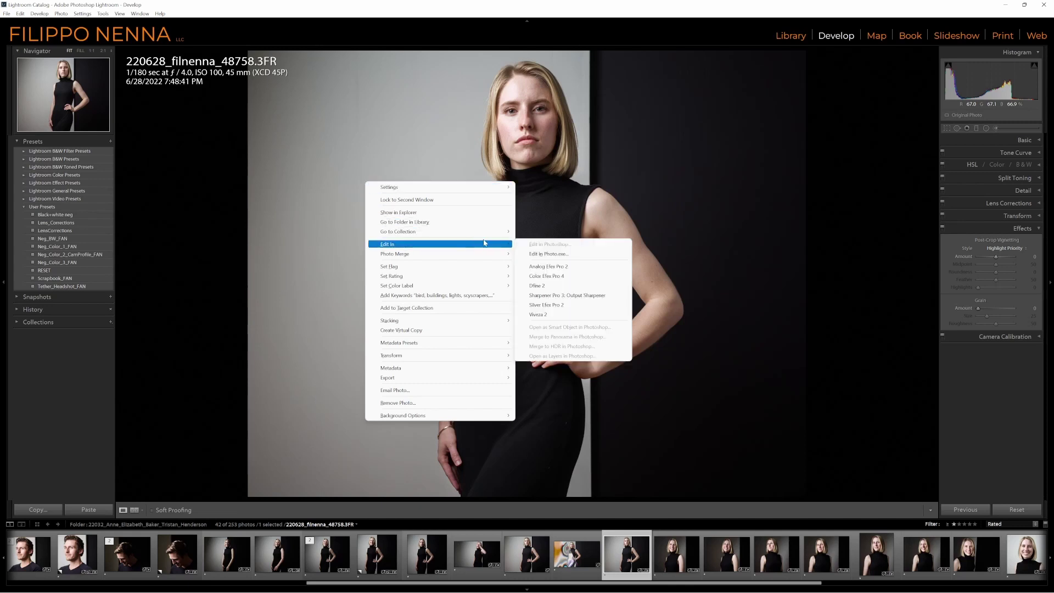
pyautogui.click(546, 255)
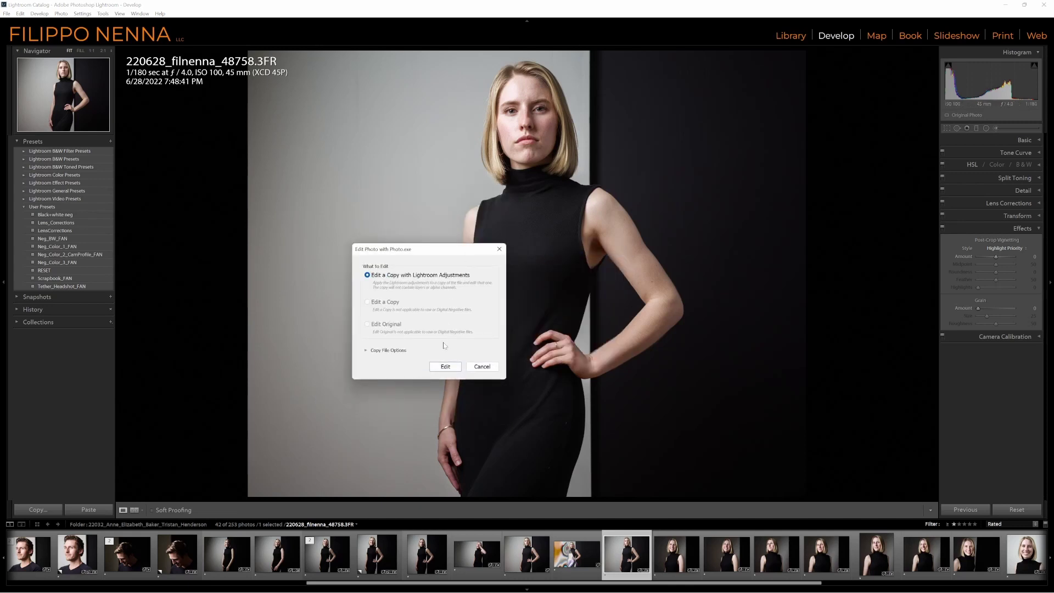
pyautogui.click(446, 367)
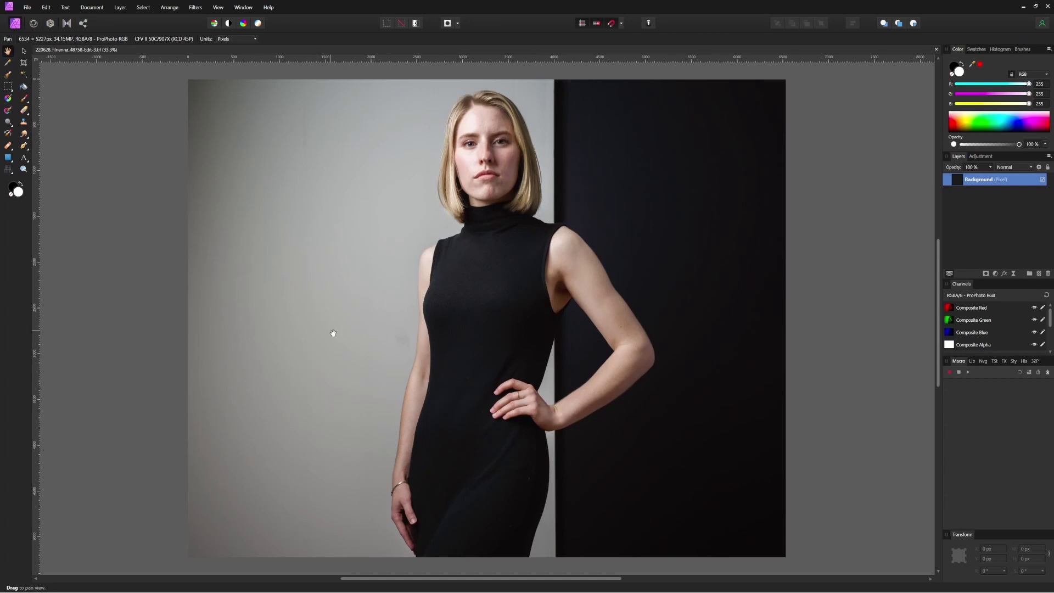
pyautogui.click(175, 8)
# Show the Macro panel via View > Studio > Macro.
pyautogui.moveTo(218, 7)
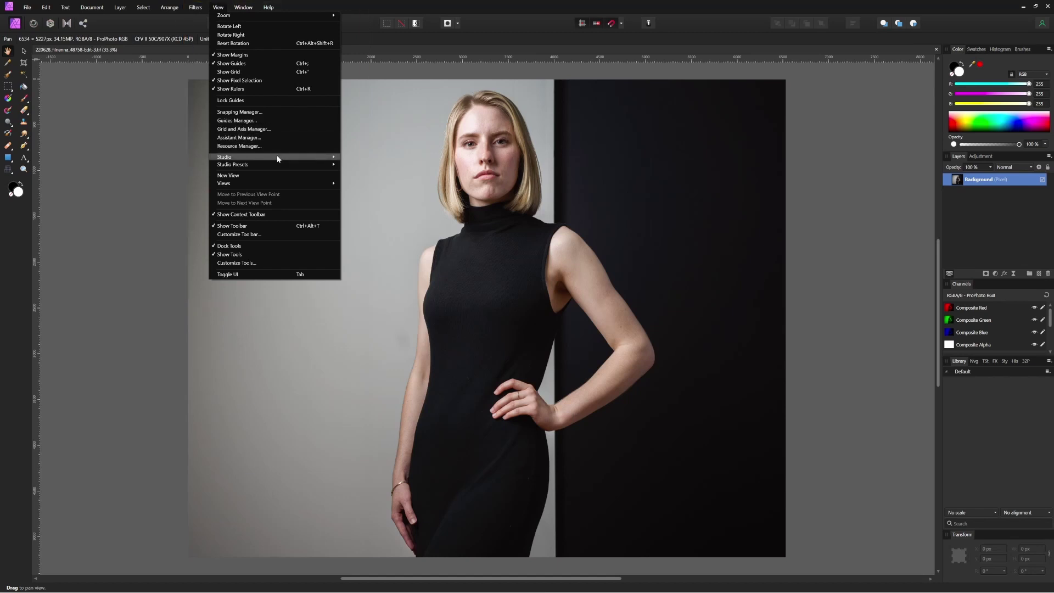
pyautogui.moveTo(277, 157)
pyautogui.click(387, 295)
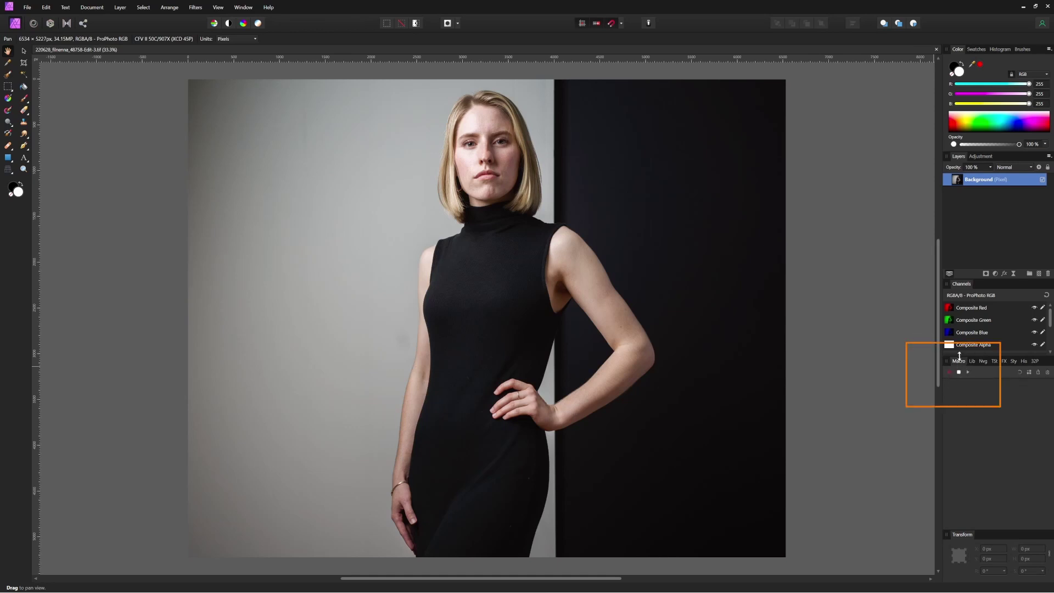
pyautogui.click(995, 274)
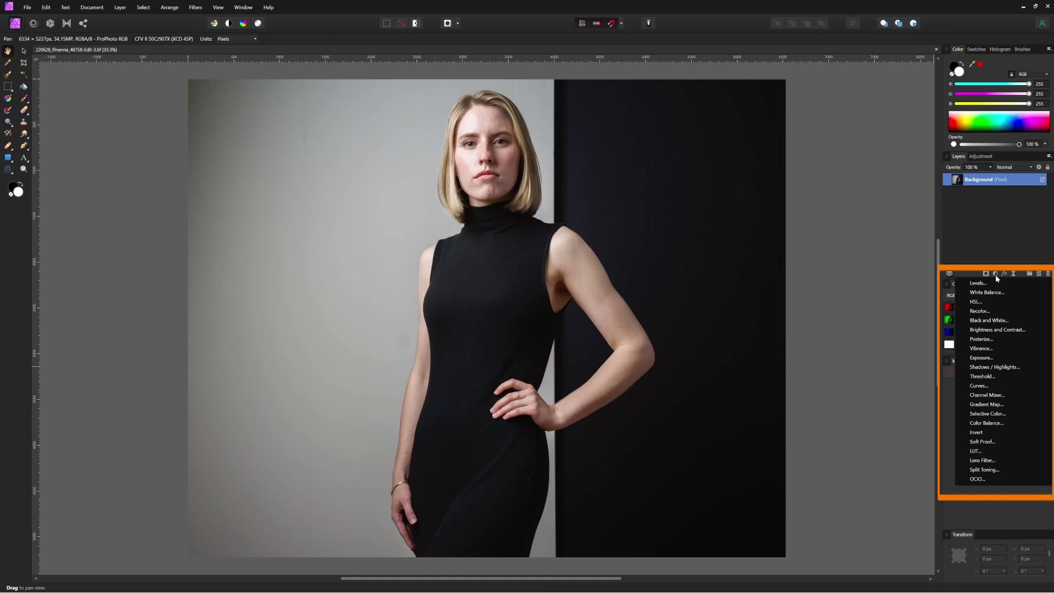
# Add a Curves adjustment layer and rename it Solar_6point.
pyautogui.click(979, 385)
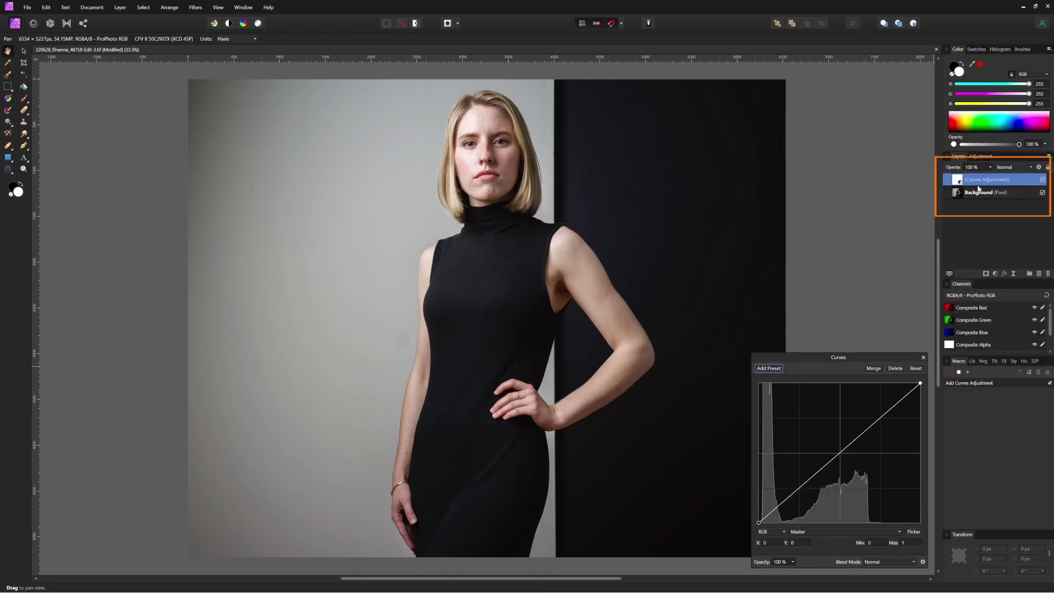
pyautogui.doubleClick(981, 180)
pyautogui.write('Solar_6point')
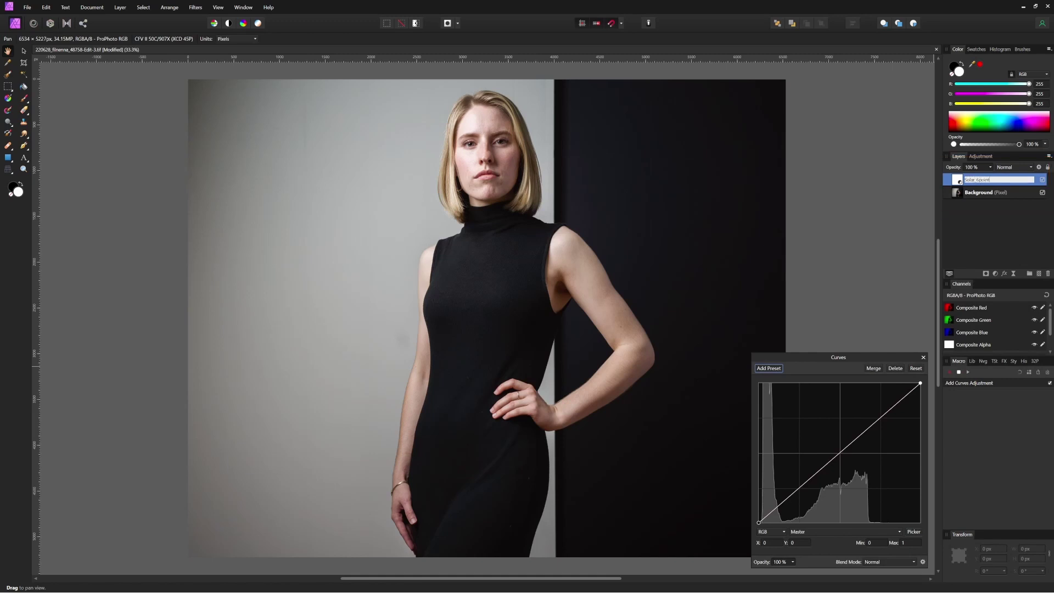
pyautogui.press('Return')
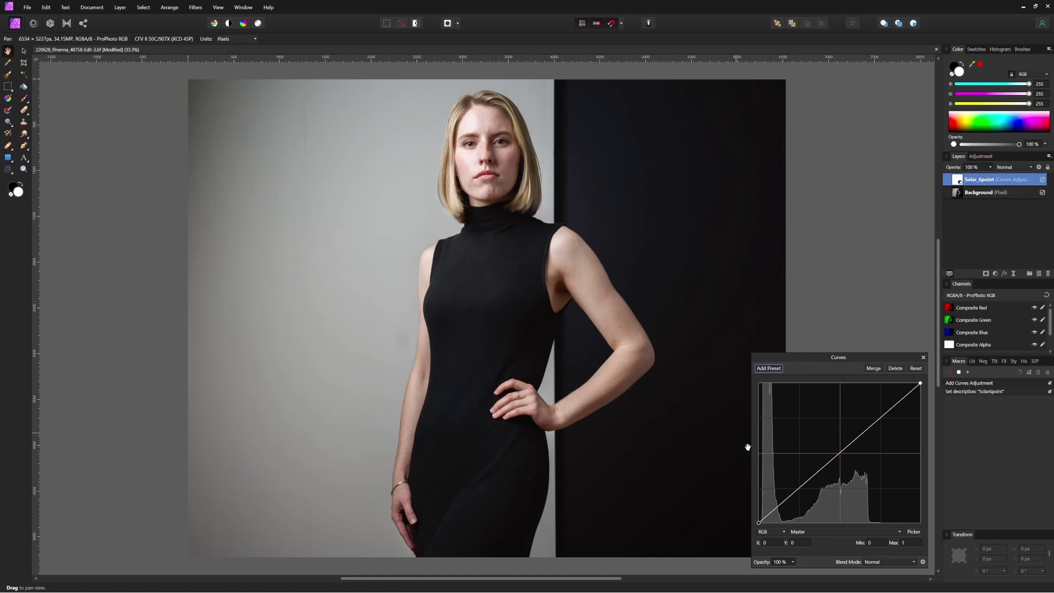
# Drag the Solar_6point curve points into a zigzag of high peaks and deep dips.
pyautogui.moveTo(792, 494); pyautogui.dragTo(892, 509)
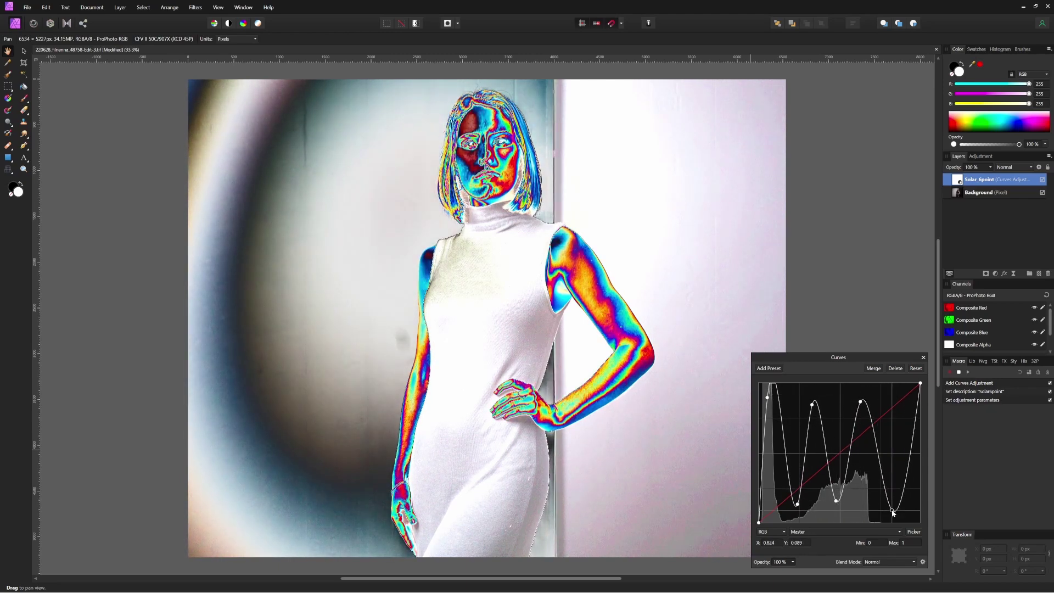
pyautogui.moveTo(767, 397); pyautogui.dragTo(862, 391)
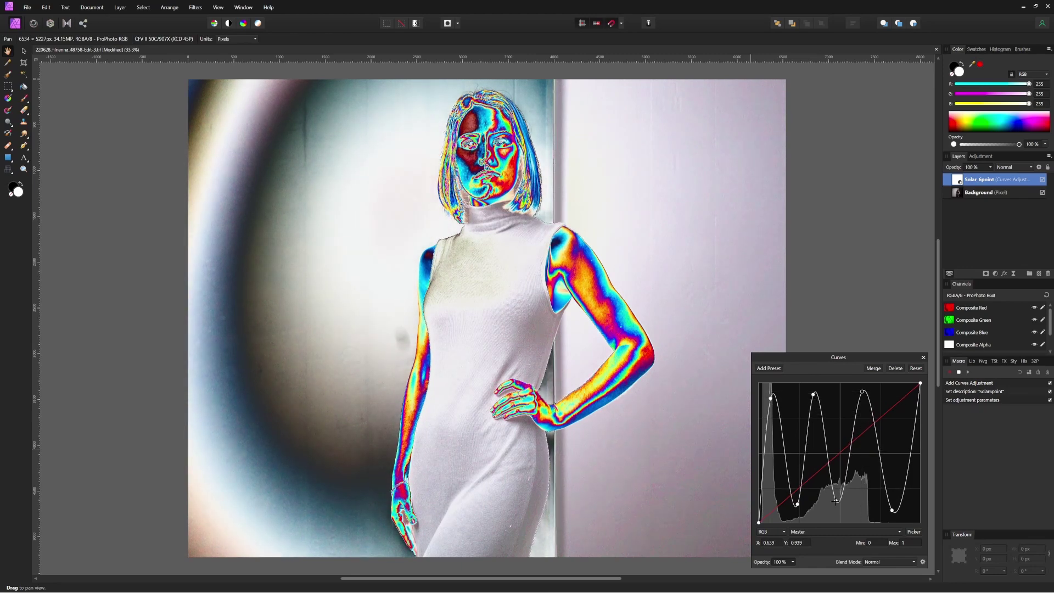
pyautogui.moveTo(835, 500); pyautogui.dragTo(798, 508)
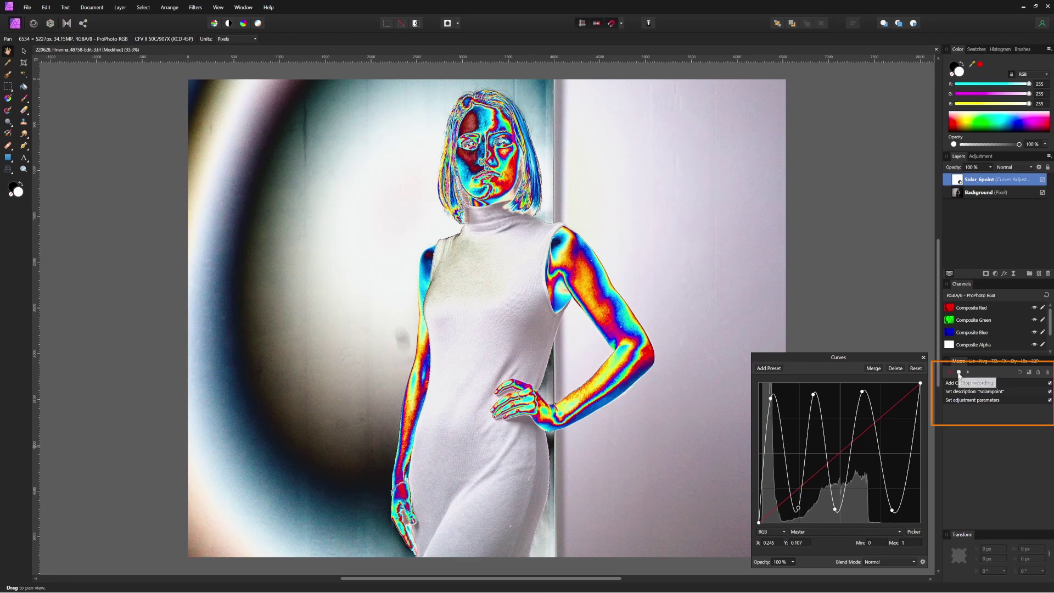
# Stop recording, save the macro to the library as Solar_6point, then delete the Curves layer.
pyautogui.click(958, 373)
pyautogui.click(1029, 373)
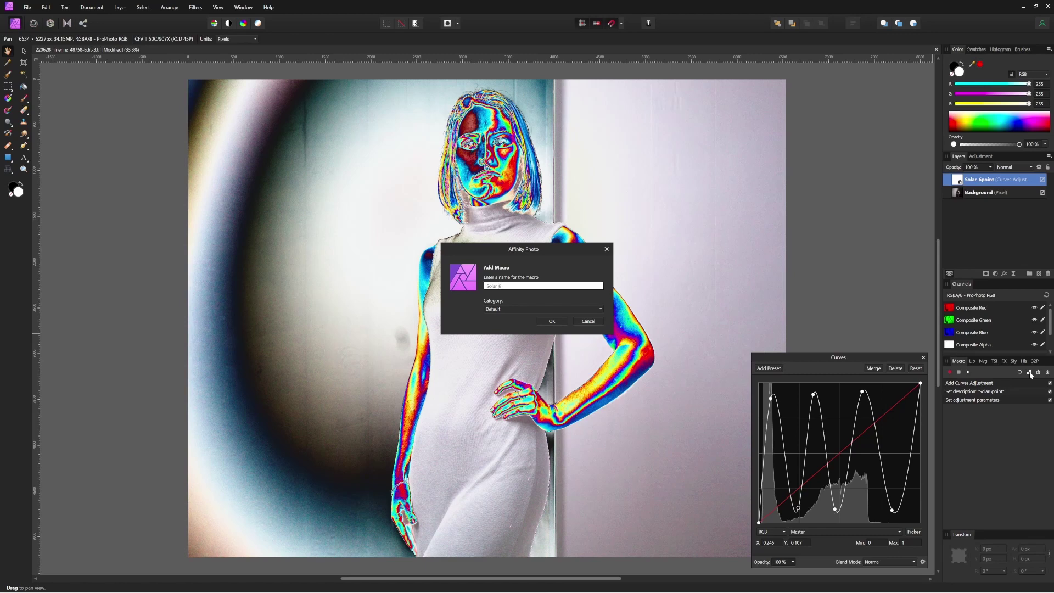
pyautogui.press('Return')
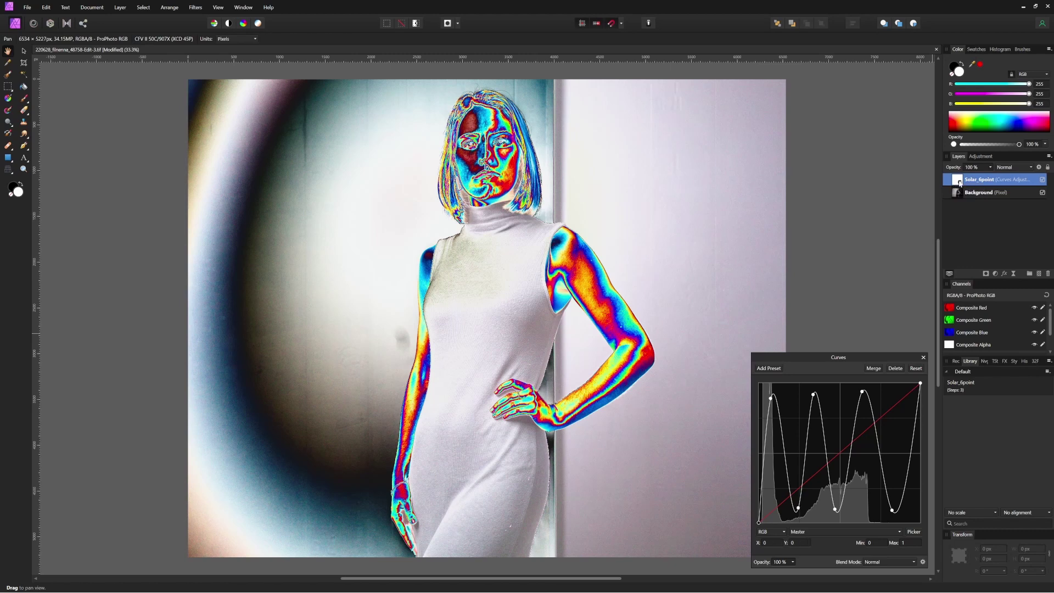
pyautogui.press('Delete')
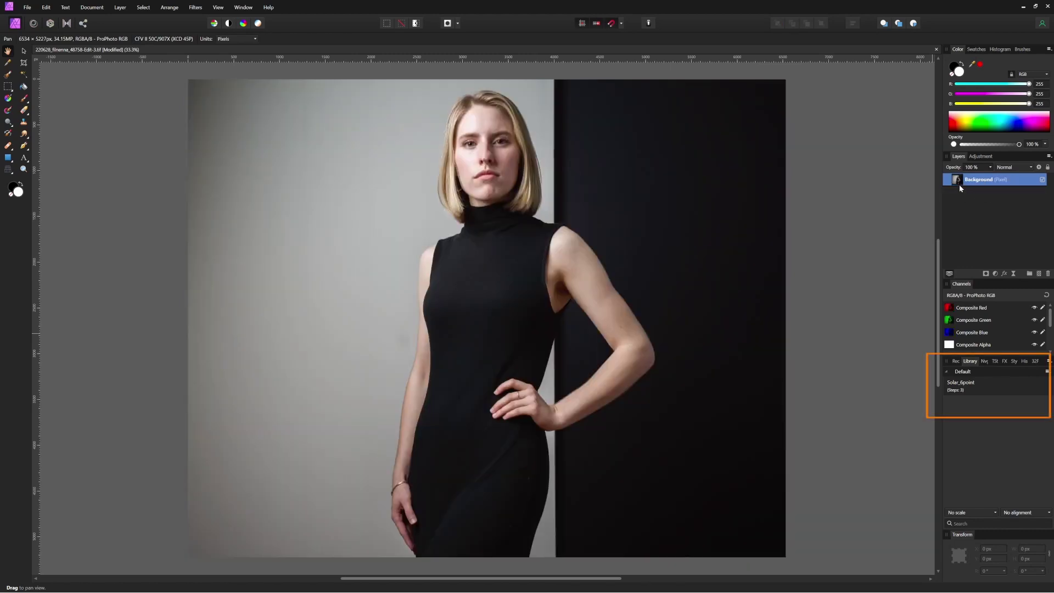
# Replay the Solar_6point macro to restore the solarized layer, then open its curve settings.
pyautogui.click(966, 387)
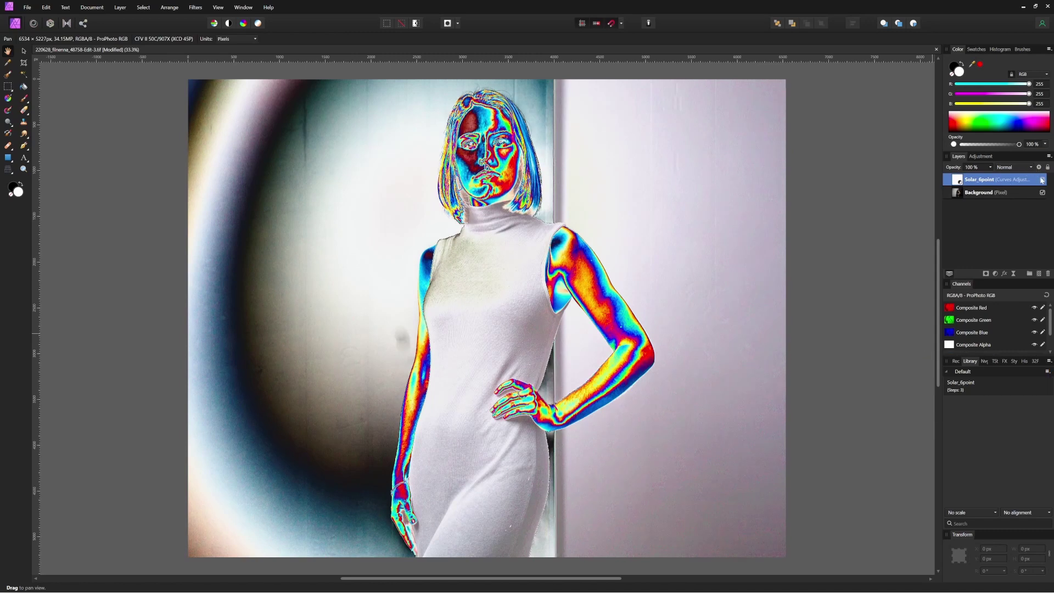
pyautogui.doubleClick(958, 180)
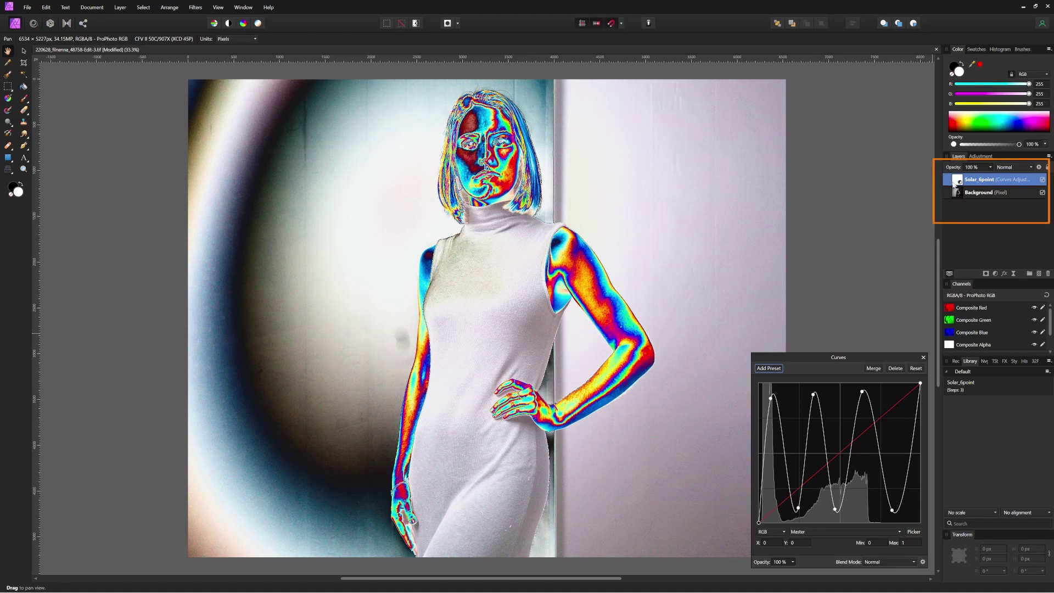
# Add a new pixel layer named 'spot' and move it below Solar_6point.
pyautogui.click(1038, 274)
pyautogui.write('spot')
pyautogui.press('Return')
pyautogui.hotkey('ctrl', '[')
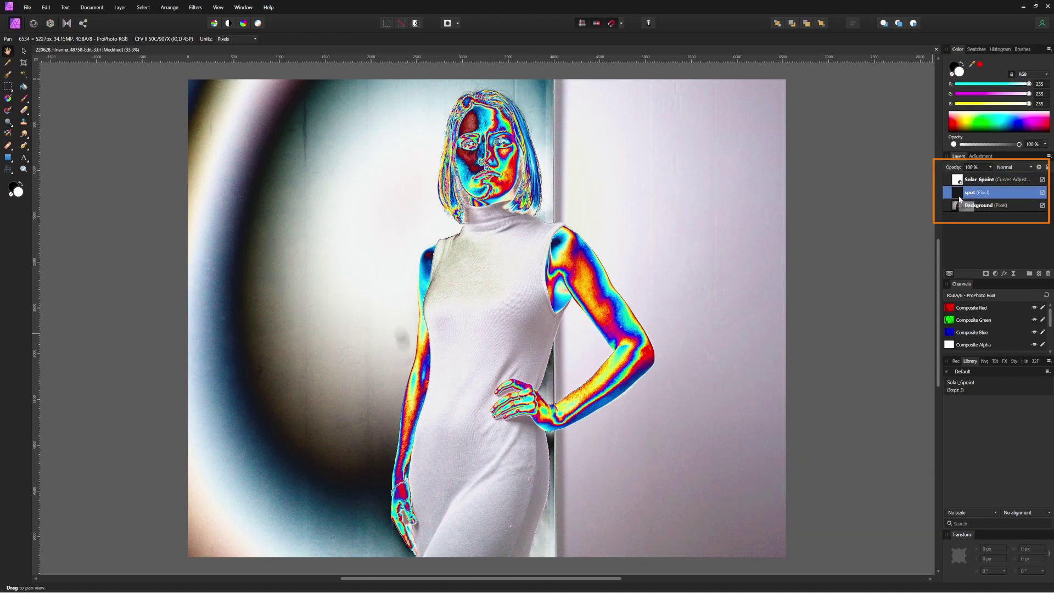
# Clone away dust spots near the hip and wall edge, sampling Current Layer & Below.
pyautogui.press('s')
pyautogui.click(442, 39)
pyautogui.click(453, 59)
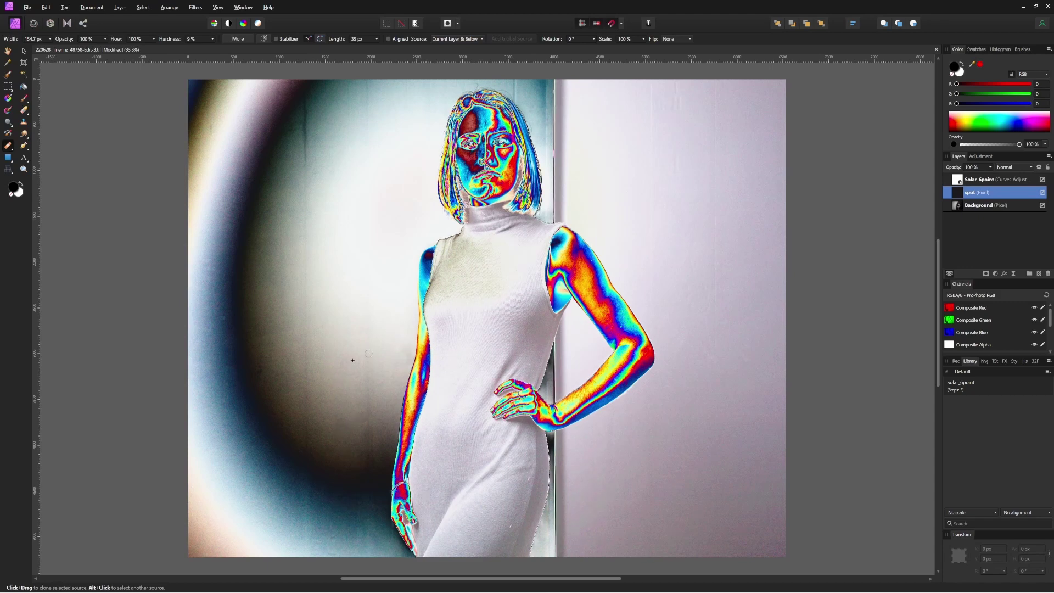
pyautogui.keyDown('alt'); pyautogui.click(312, 96); pyautogui.keyUp('alt')
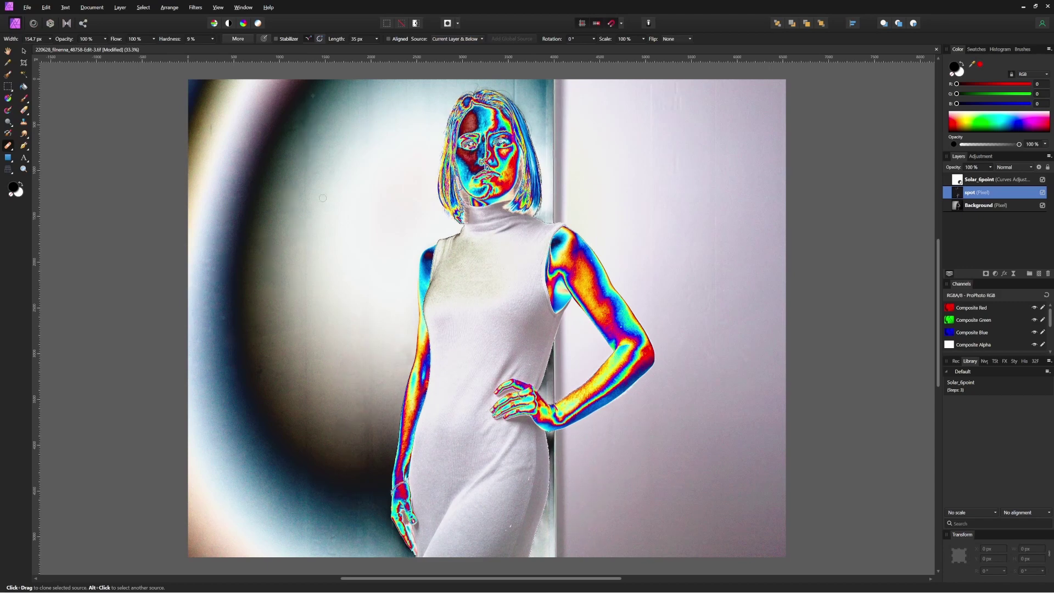
pyautogui.keyDown('alt'); pyautogui.click(633, 144); pyautogui.keyUp('alt')
pyautogui.moveTo(514, 480); pyautogui.dragTo(526, 477)
# Toggle the spot layer to compare the retouching, then hide the Solar_6point solarization.
pyautogui.click(1042, 193)
pyautogui.click(1042, 193)
pyautogui.click(1042, 193)
pyautogui.click(1042, 193)
pyautogui.click(1042, 193)
pyautogui.click(1042, 193)
pyautogui.click(1042, 193)
pyautogui.click(1042, 193)
pyautogui.click(1042, 180)
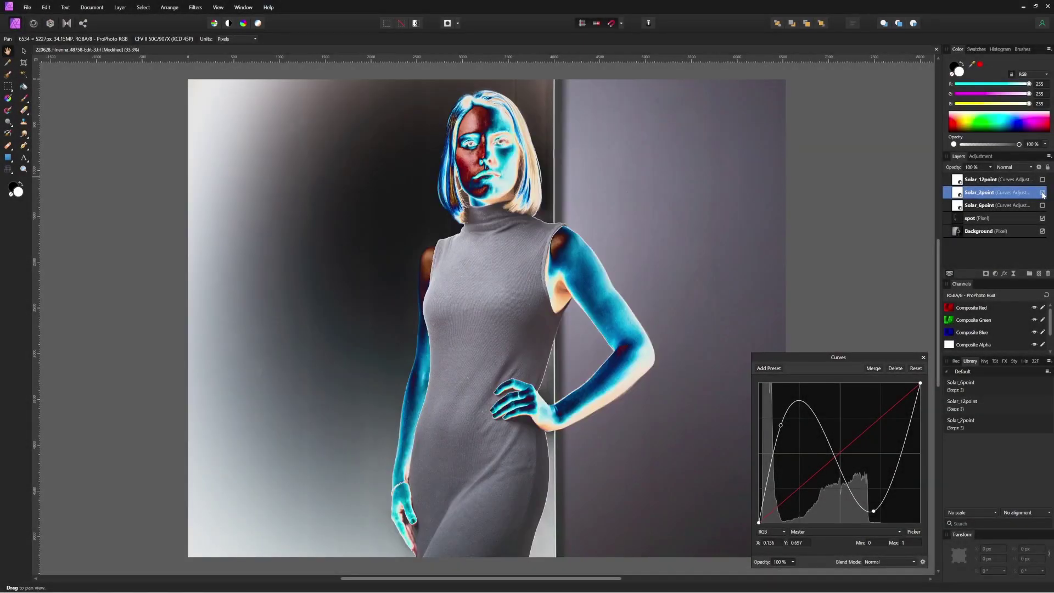
# Hide Solar_2point, show then hide Solar_6point, and switch Solar_12point on.
pyautogui.click(1042, 193)
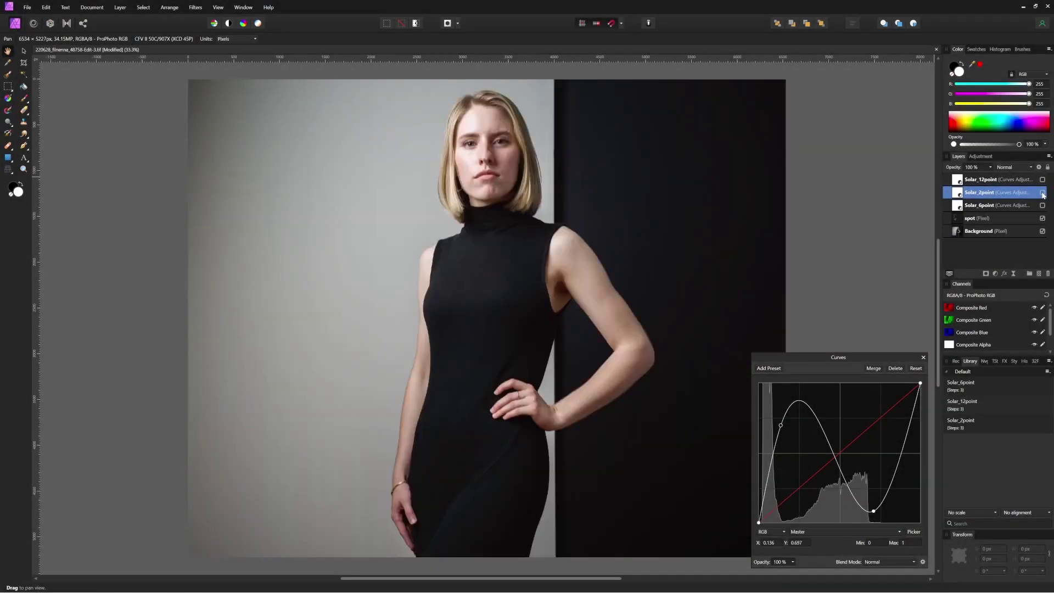
pyautogui.click(1034, 205)
pyautogui.click(1042, 206)
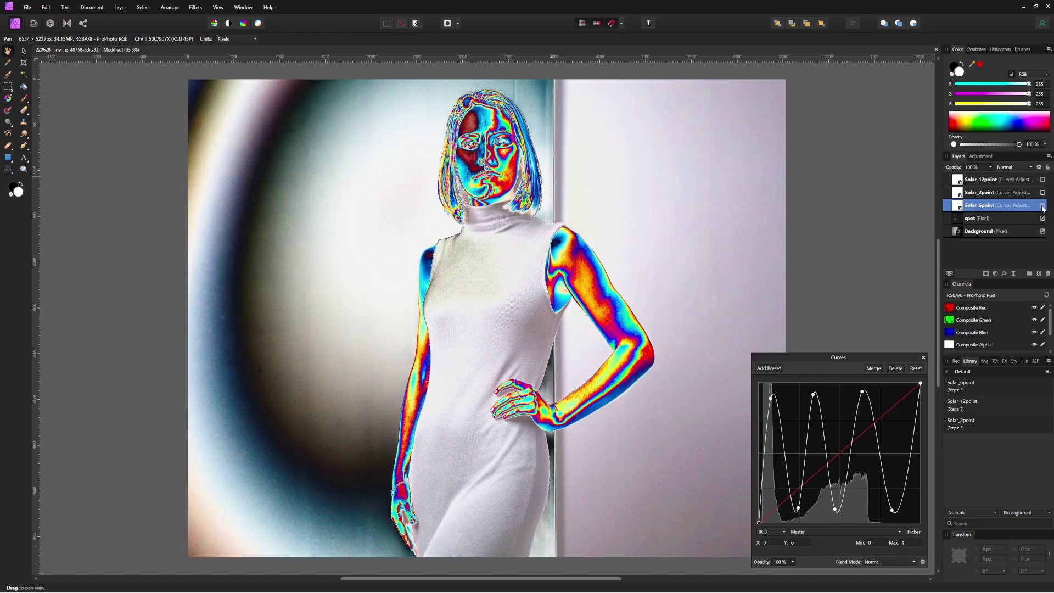
pyautogui.click(1042, 206)
pyautogui.click(960, 181)
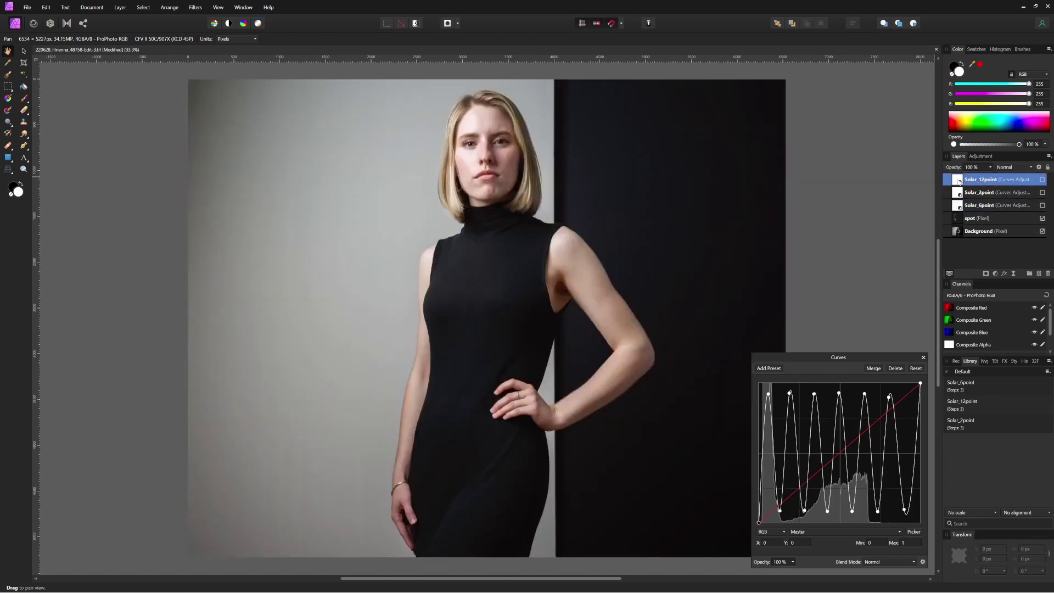
pyautogui.click(1043, 180)
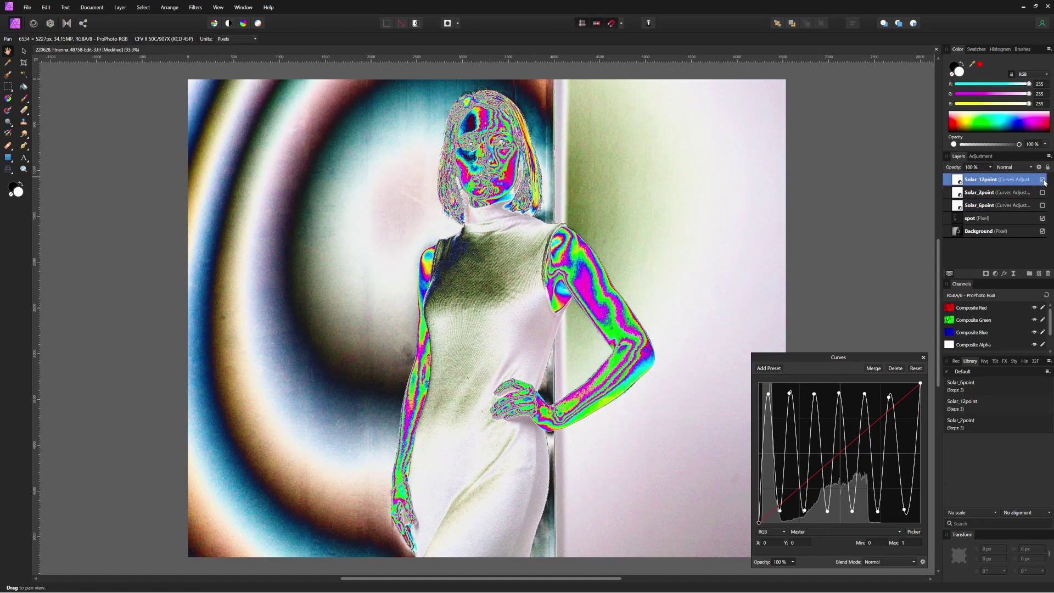